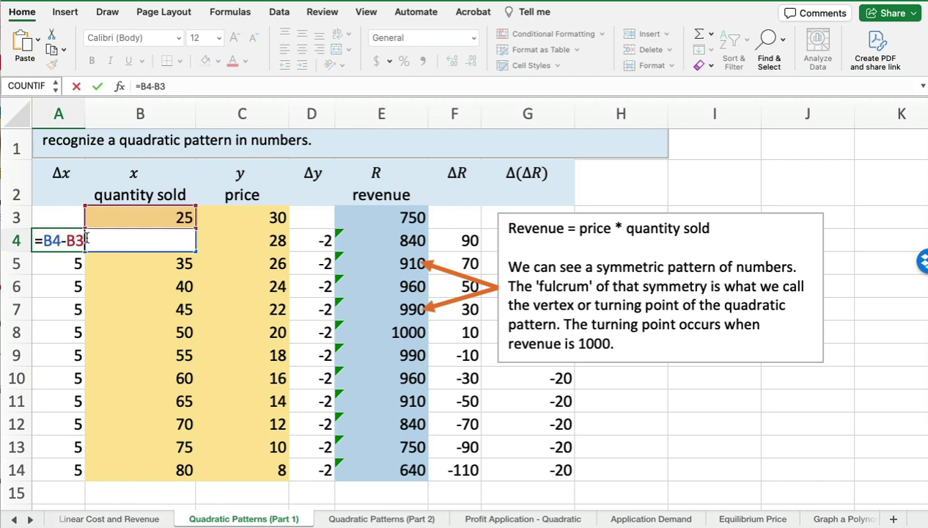
Review the cell references in the first Δx formula in A4 and the first Δy formula in D4
key("Return")
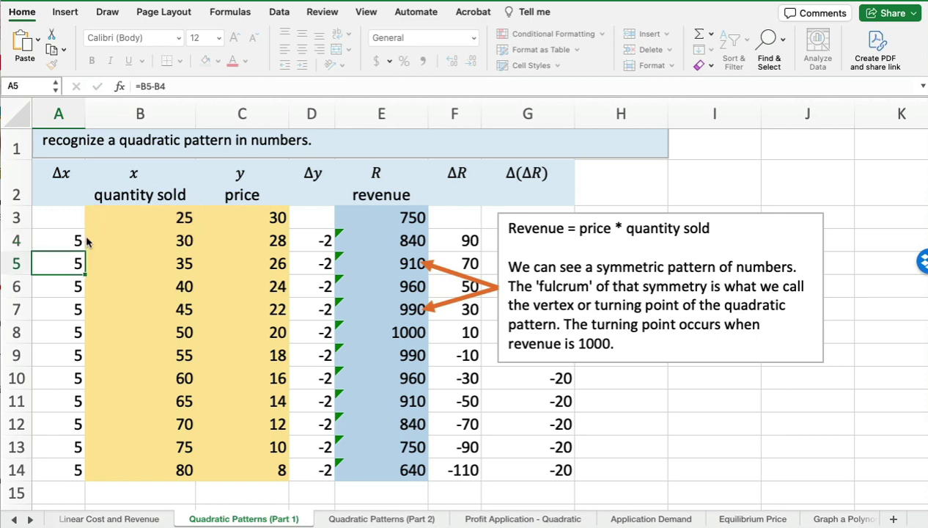
double_click(309, 235)
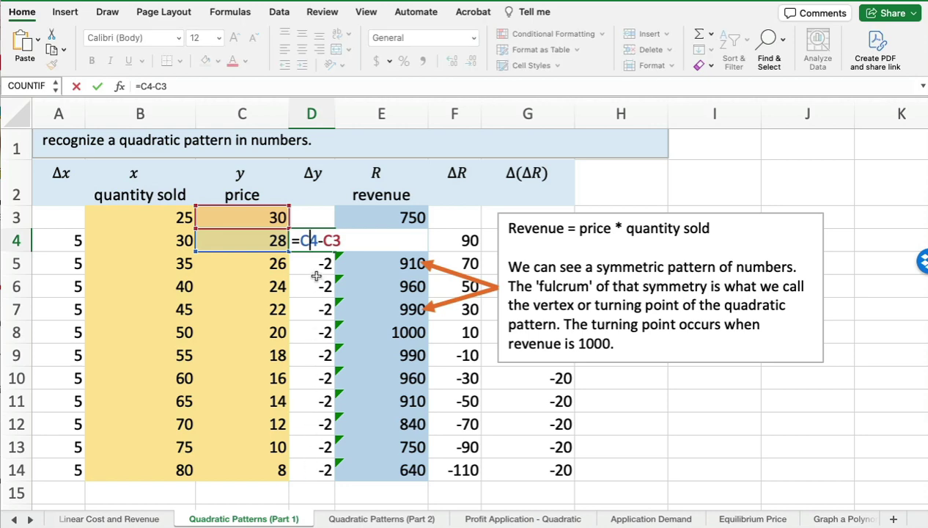
left_click(309, 241)
key("Return")
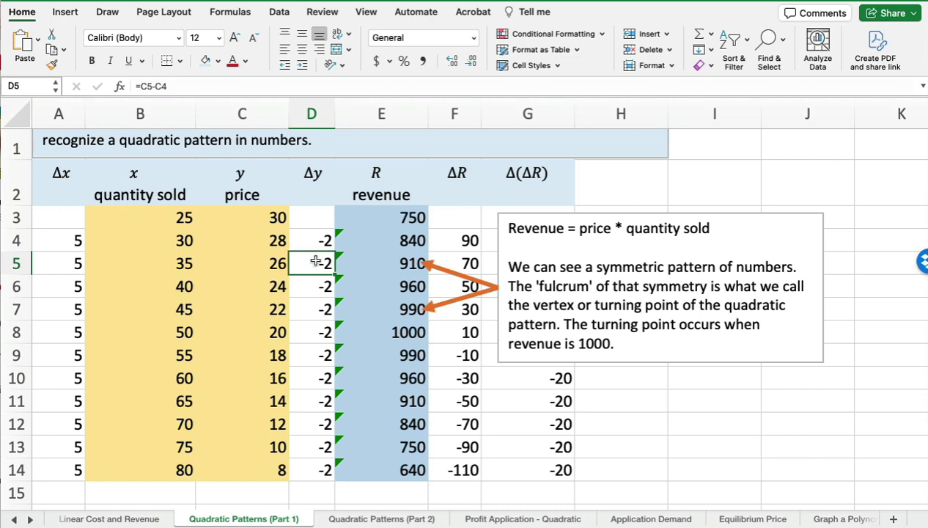
Inspect the first revenue formula in E3 and select the whole revenue range E3:E14
left_click(388, 216)
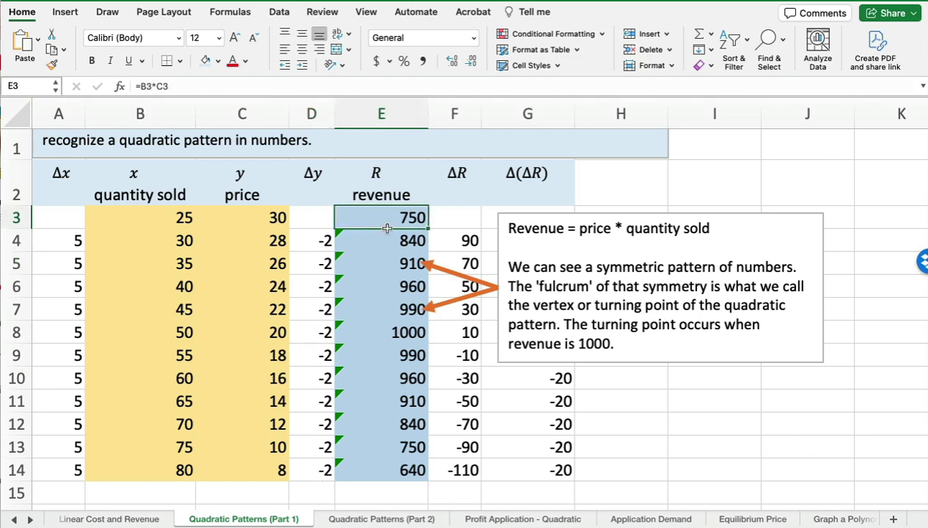
left_click_drag(383, 219, 374, 455)
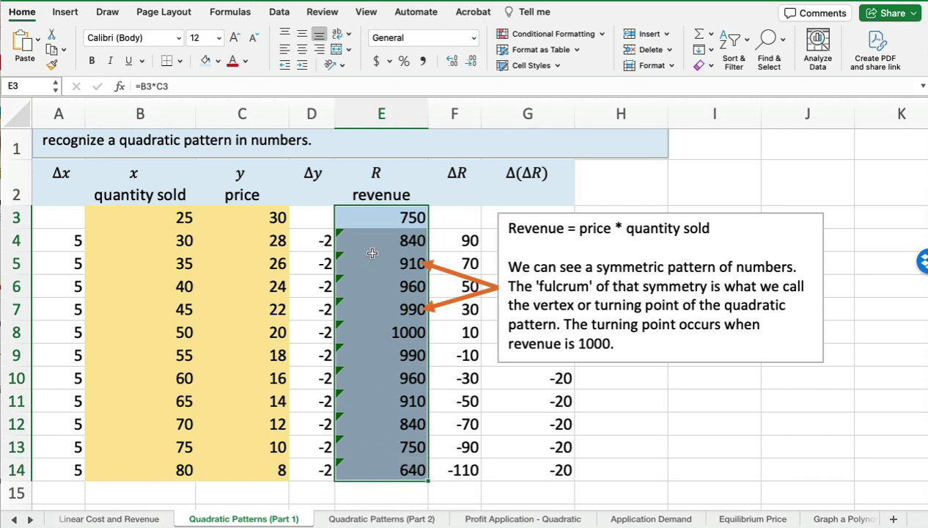
double_click(384, 218)
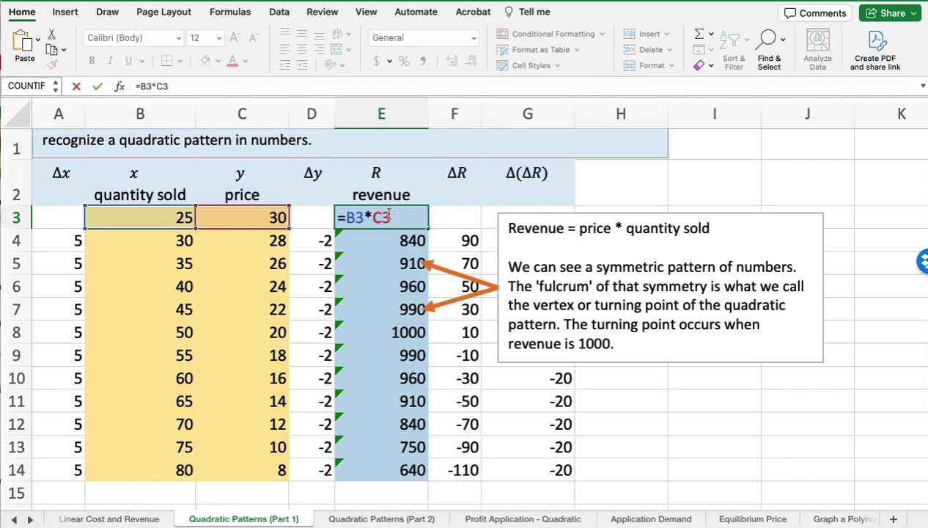
key("Return")
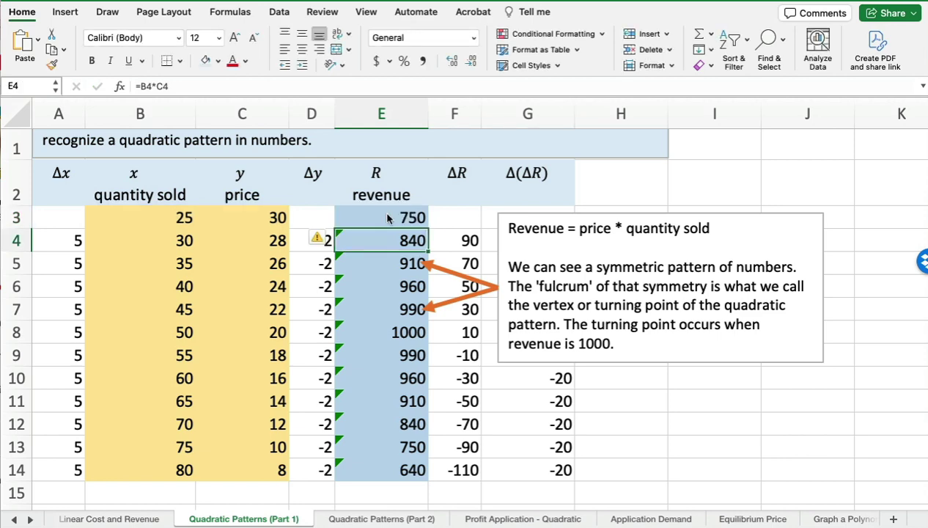
left_click(385, 216)
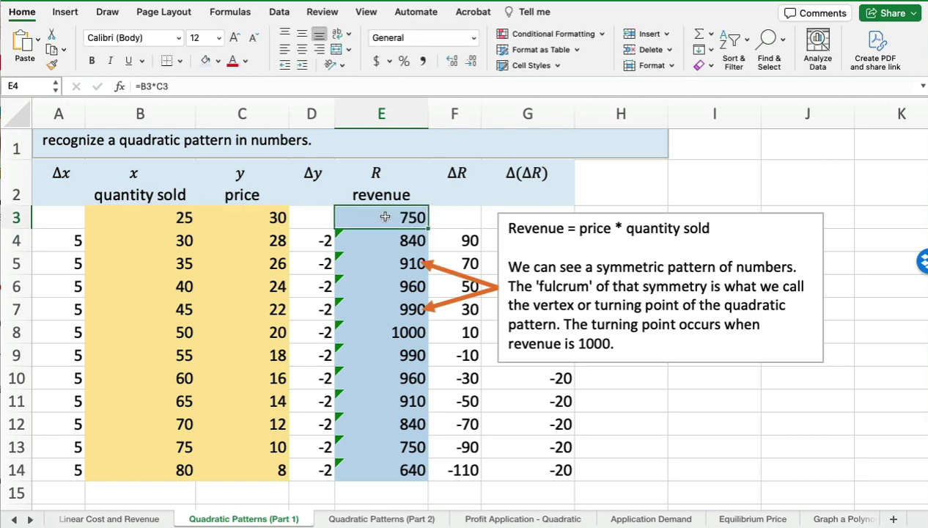
left_click_drag(385, 216, 382, 462)
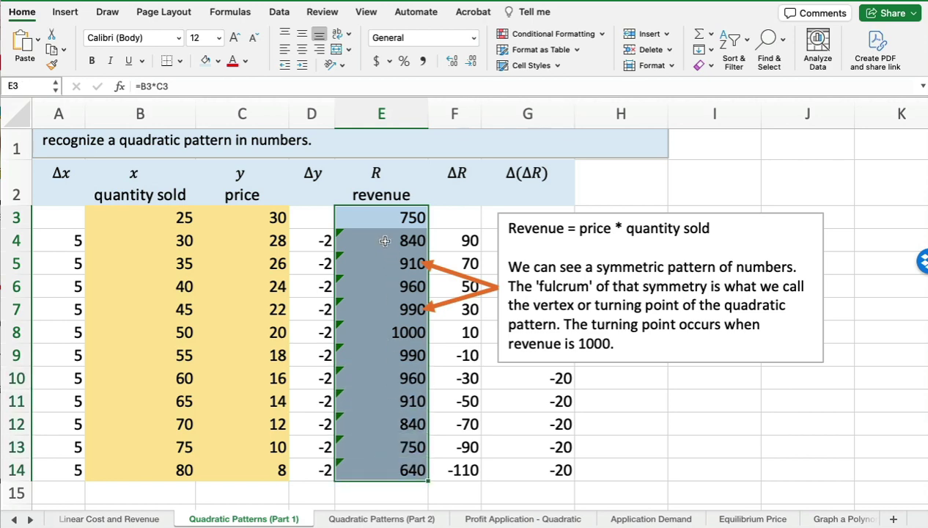
Move the explanation text box with its arrows down so the arrows point at the two 990 revenue values
left_click(718, 252)
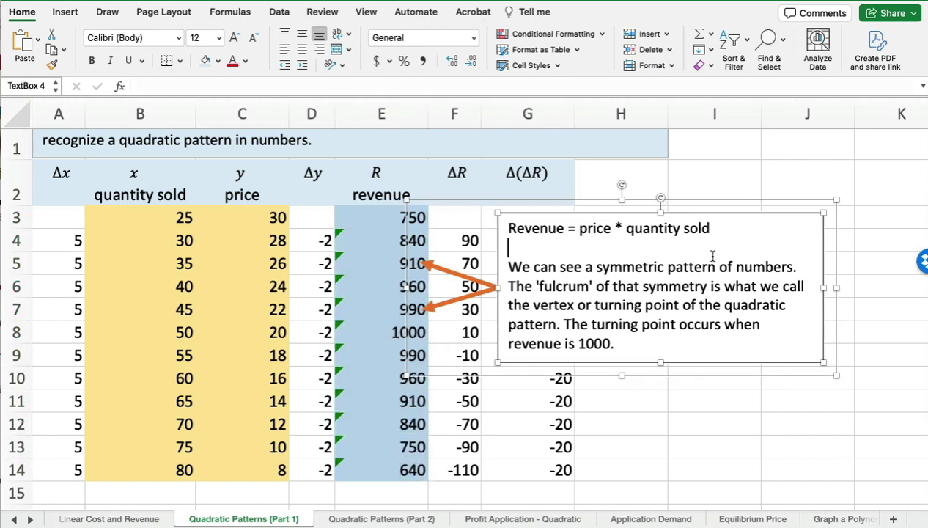
left_click_drag(702, 213, 713, 258)
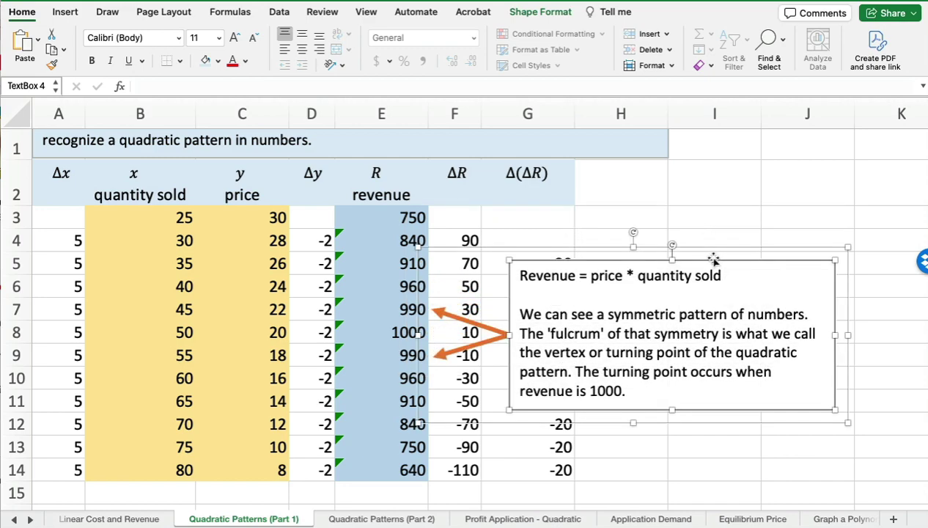
left_click(710, 219)
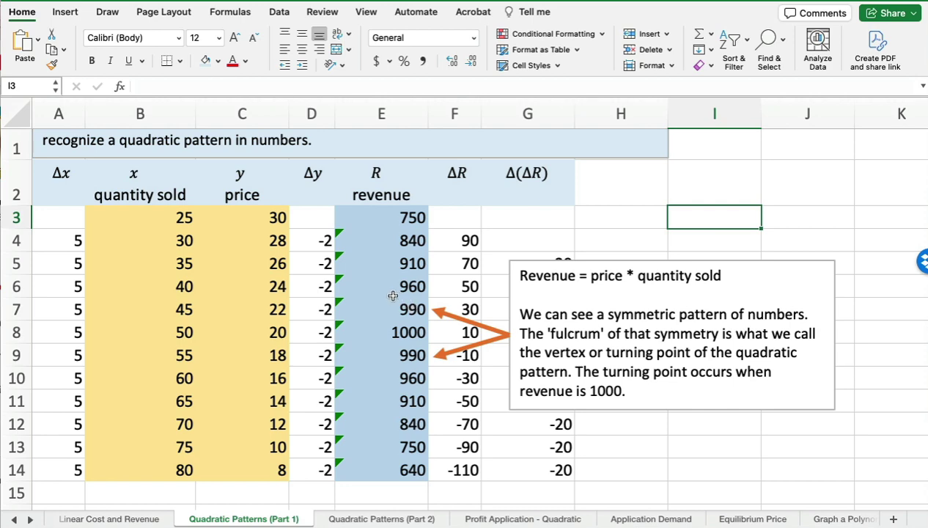
Examine the revenue values cell by cell from E3 to E12, including the range E6:E10 around the turning point
left_click(393, 216)
left_click(385, 242)
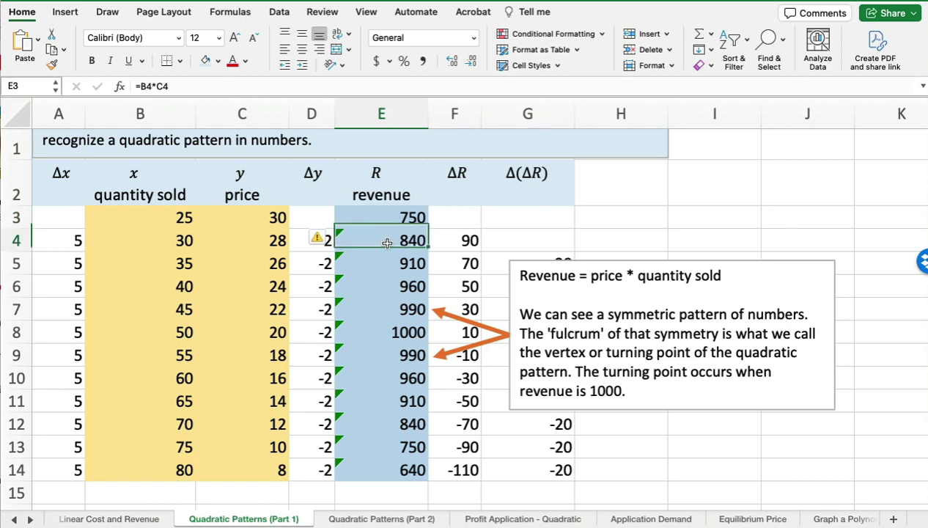
left_click(386, 261)
left_click(386, 284)
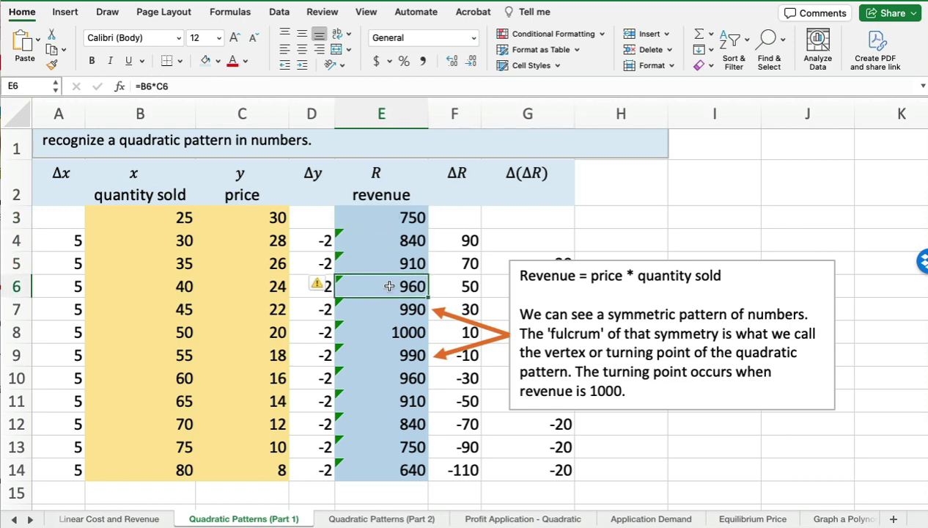
left_click(388, 306)
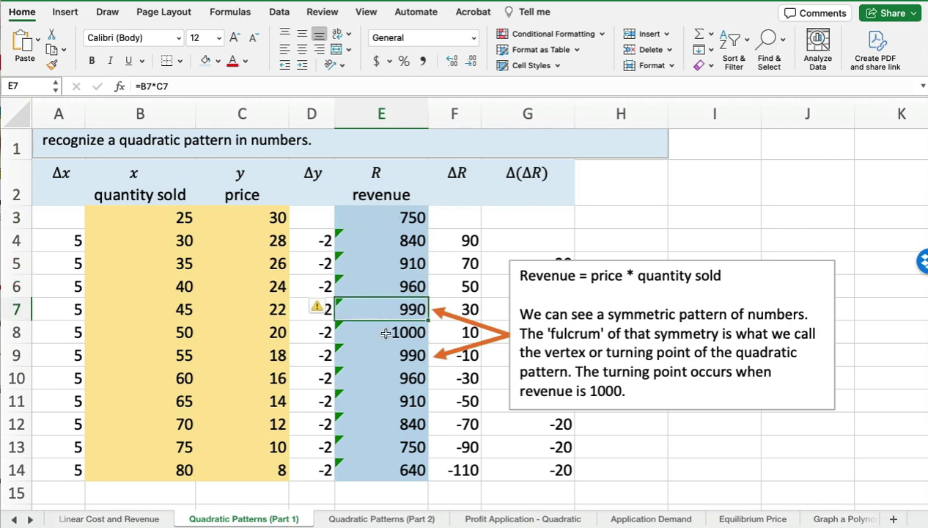
left_click(385, 332)
left_click(381, 353)
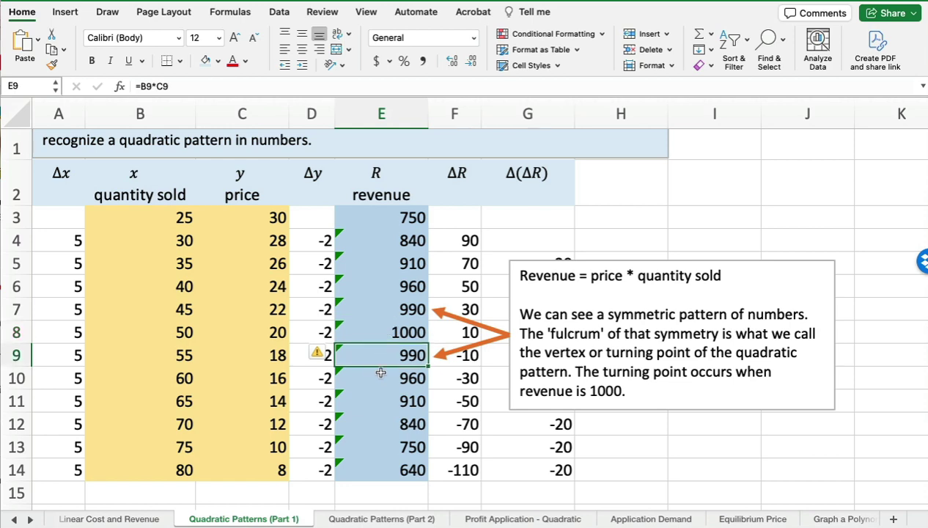
left_click(376, 376)
left_click(377, 398)
left_click(376, 415)
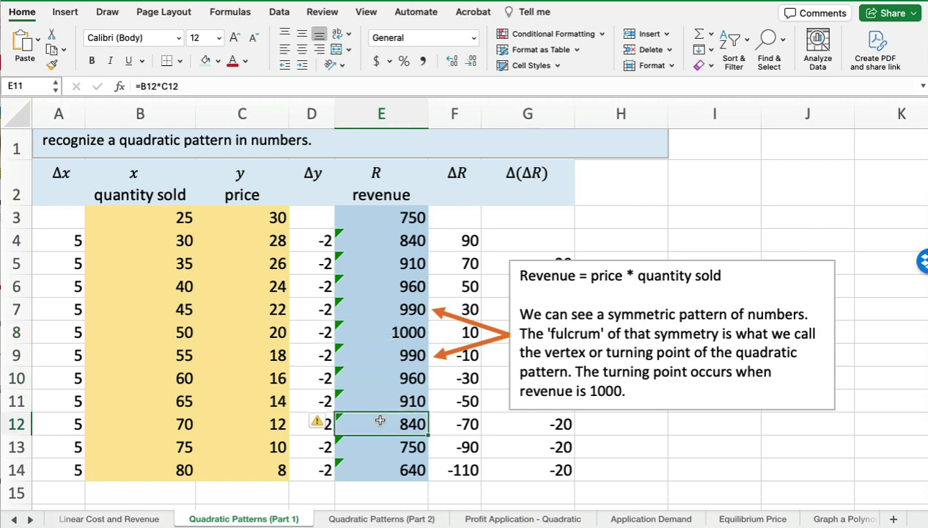
left_click_drag(413, 355, 408, 375)
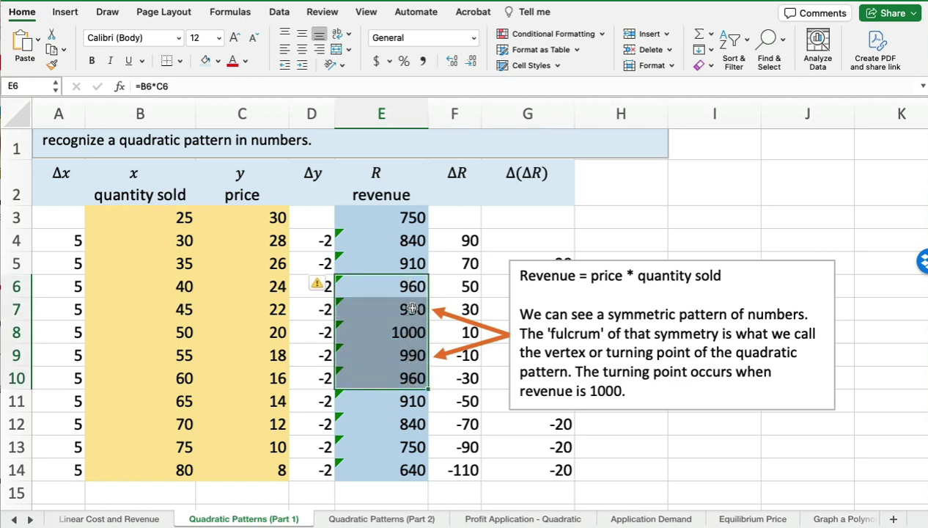
Move the explanation text box with its arrows aside to uncover the ΔR and Δ(ΔR) columns
left_click(700, 291)
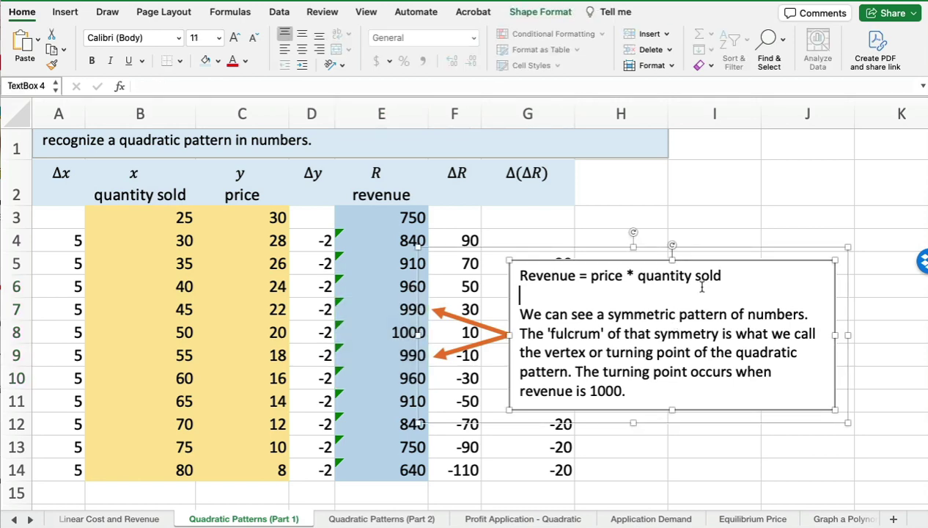
left_click_drag(662, 260, 826, 271)
Check the first ΔR formula in F4 and fill it down through F14
scroll(508, 318, "down", 1)
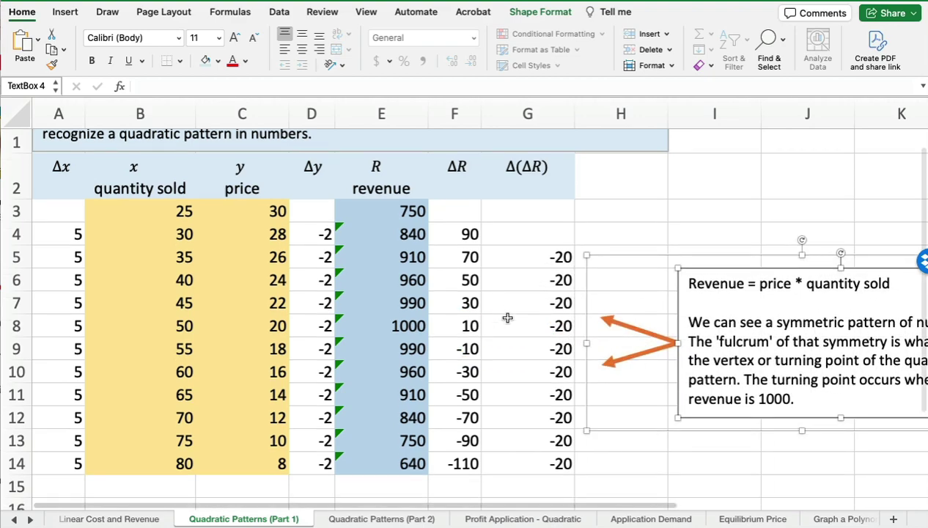
scroll(507, 318, "down", 2)
left_click_drag(449, 215, 458, 448)
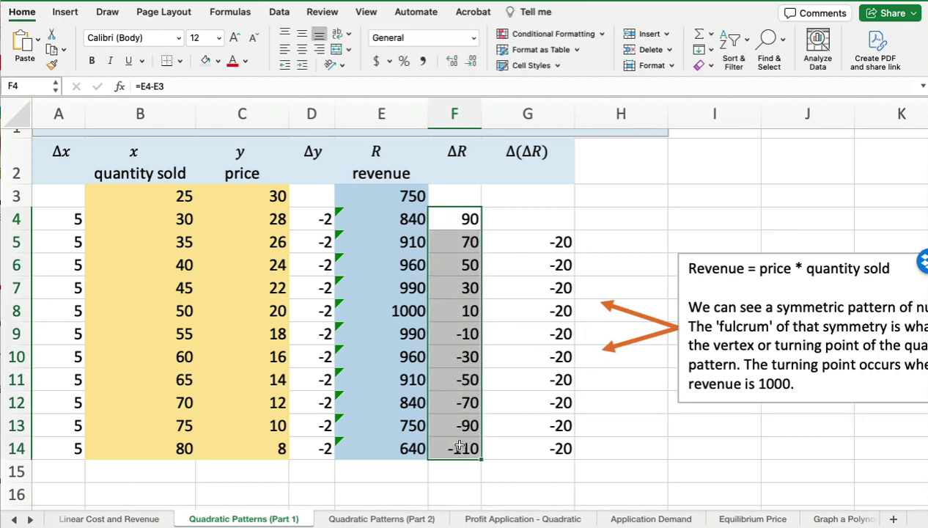
double_click(453, 217)
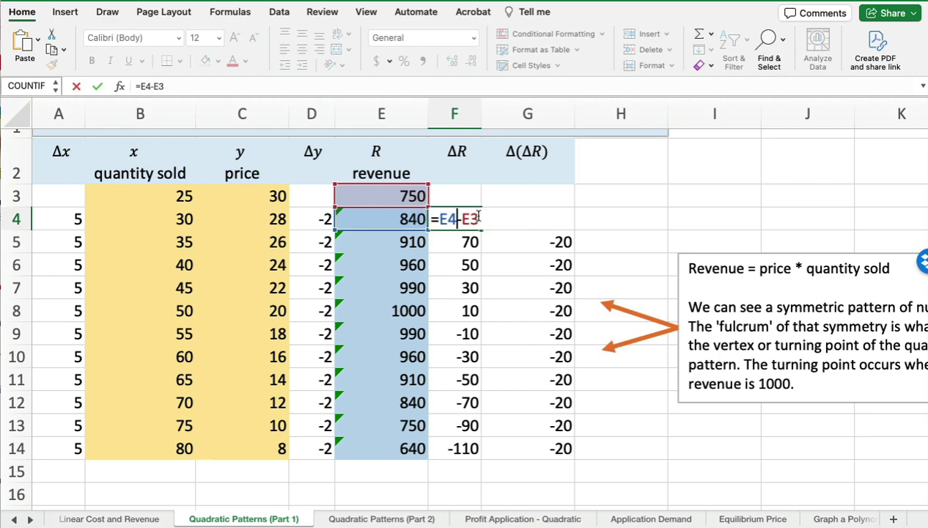
key("Return")
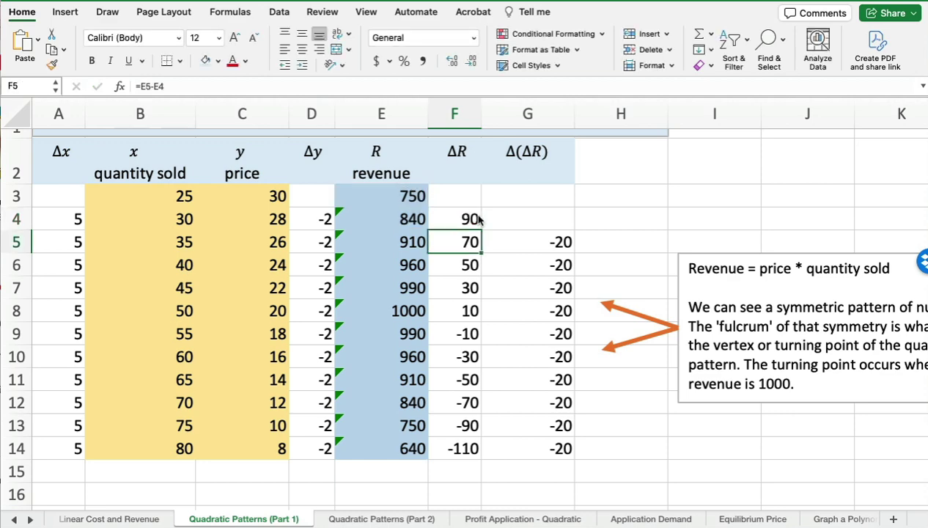
left_click(446, 210)
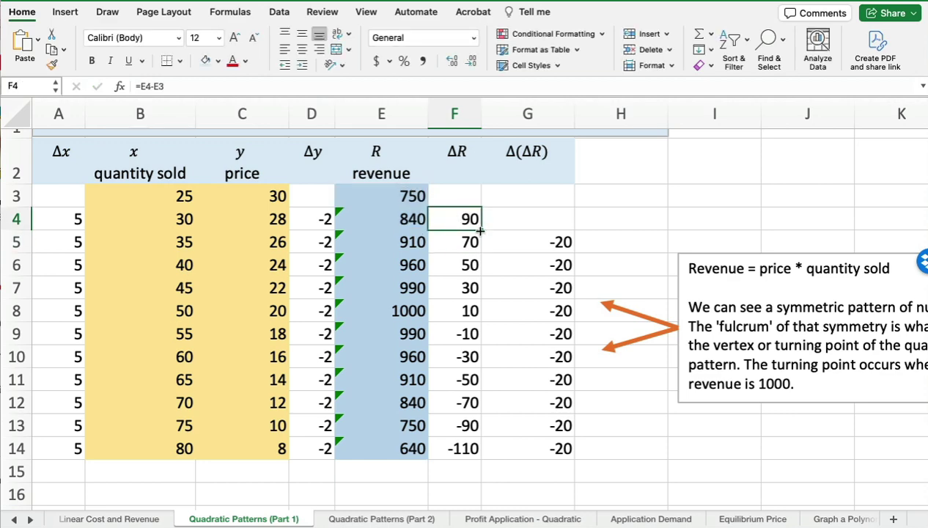
left_click_drag(481, 230, 472, 448)
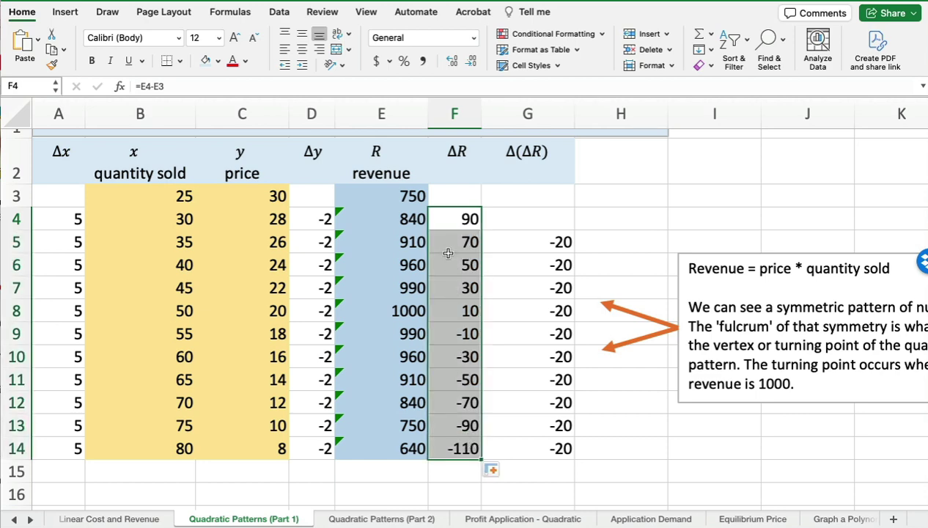
Inspect the first Δ(ΔR) formula in G5 and select the second differences G5:G14
left_click(527, 237)
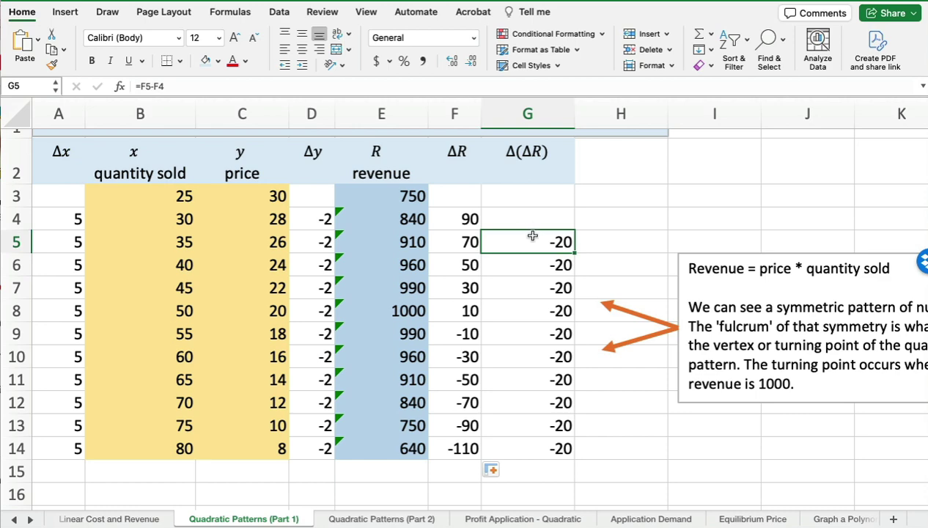
double_click(526, 238)
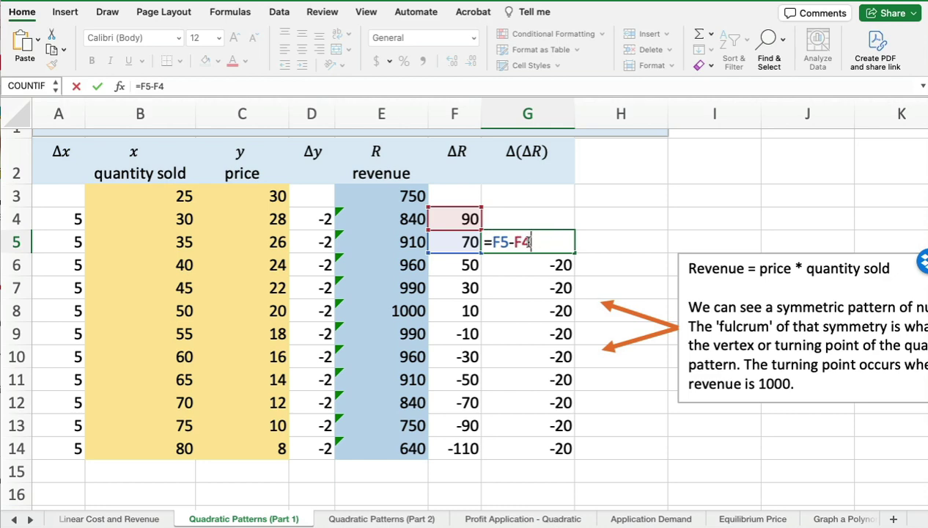
key("Return")
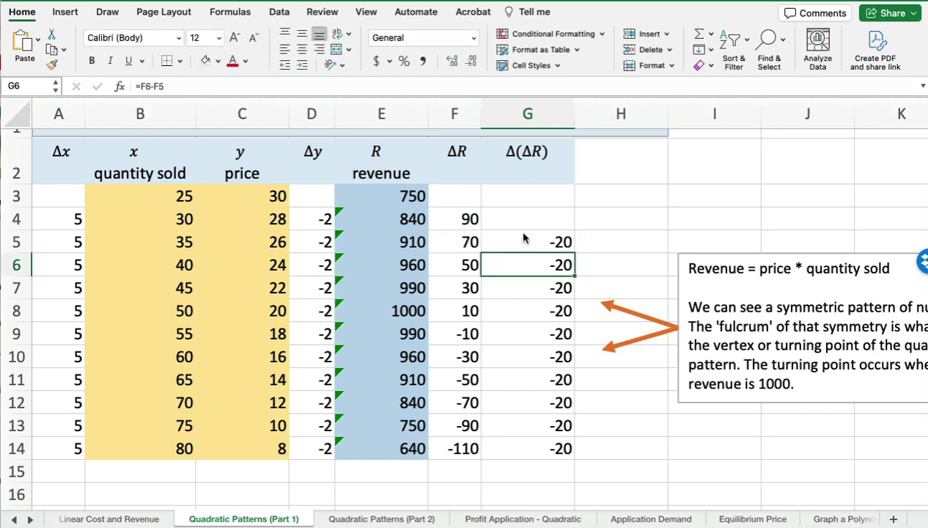
left_click(532, 244)
left_click_drag(531, 253, 527, 440)
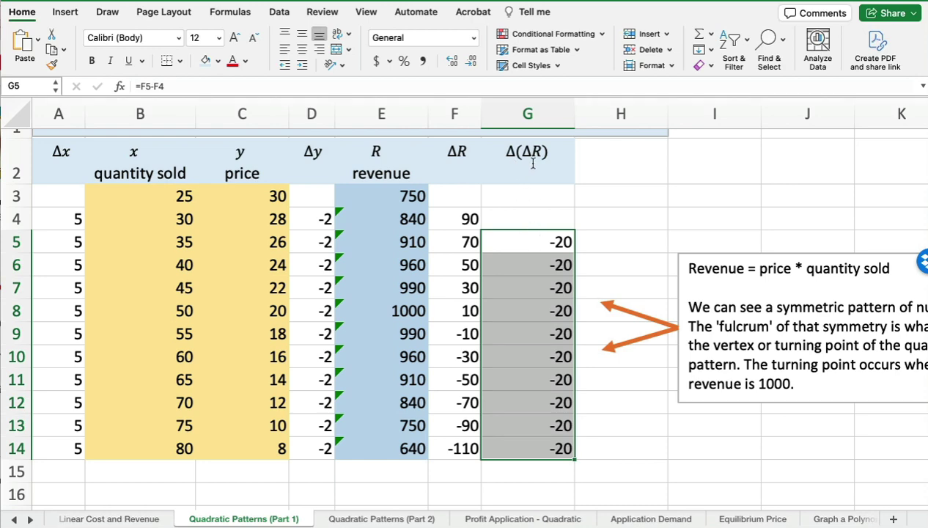
Move the explanation text box back beside the table with its arrows pointing at the two 990 revenue values
left_click(695, 253)
left_click_drag(694, 252, 551, 237)
left_click_drag(538, 241, 535, 239)
left_click(606, 196)
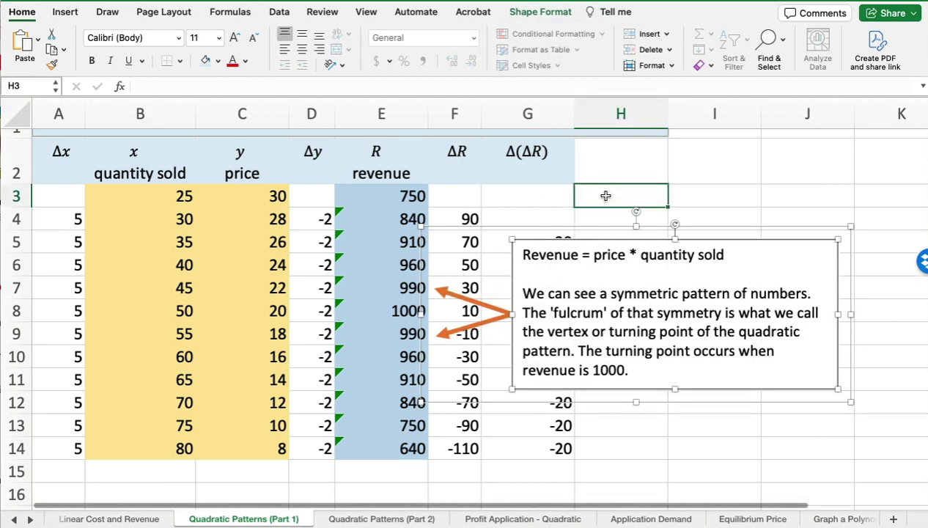